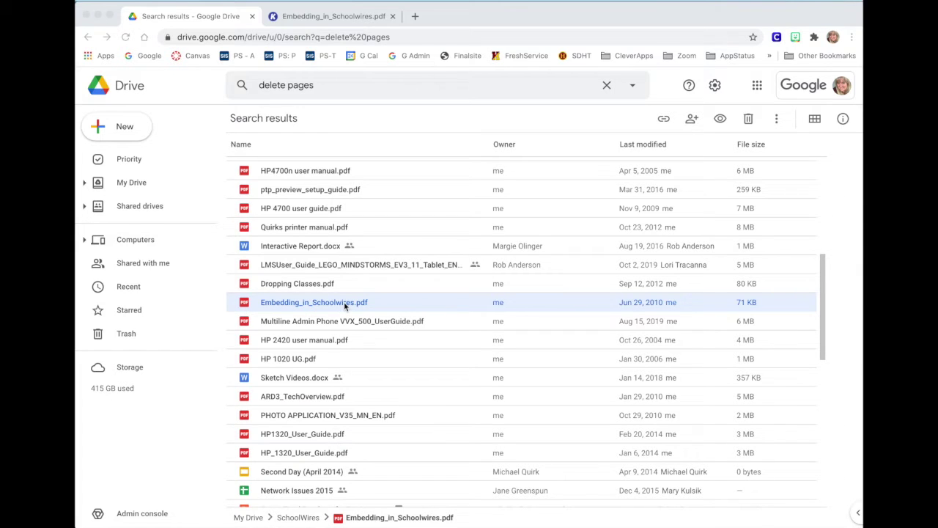
# Open Embedding_in_Schoolwires.pdf from the Drive search results with Annotate with Kami
pyautogui.click(291, 303)
pyautogui.rightClick(291, 303)
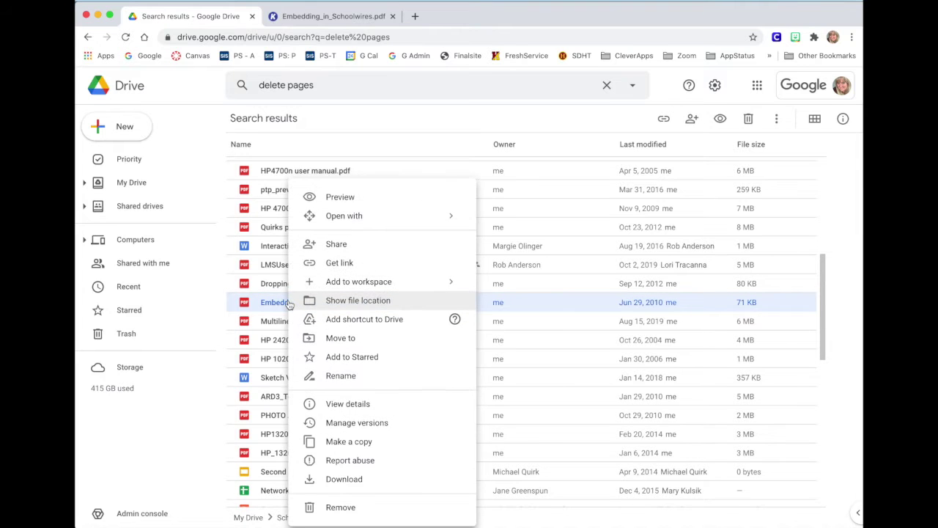
pyautogui.moveTo(348, 220)
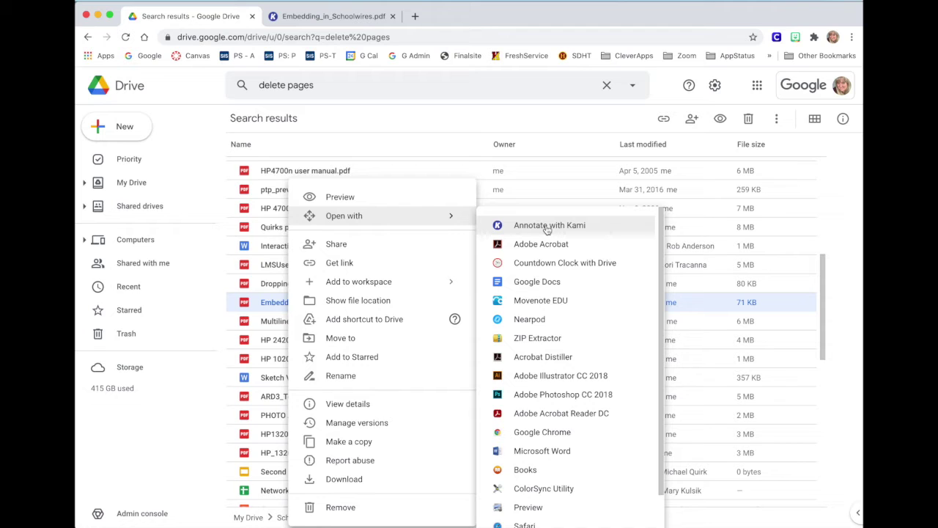
pyautogui.click(268, 308)
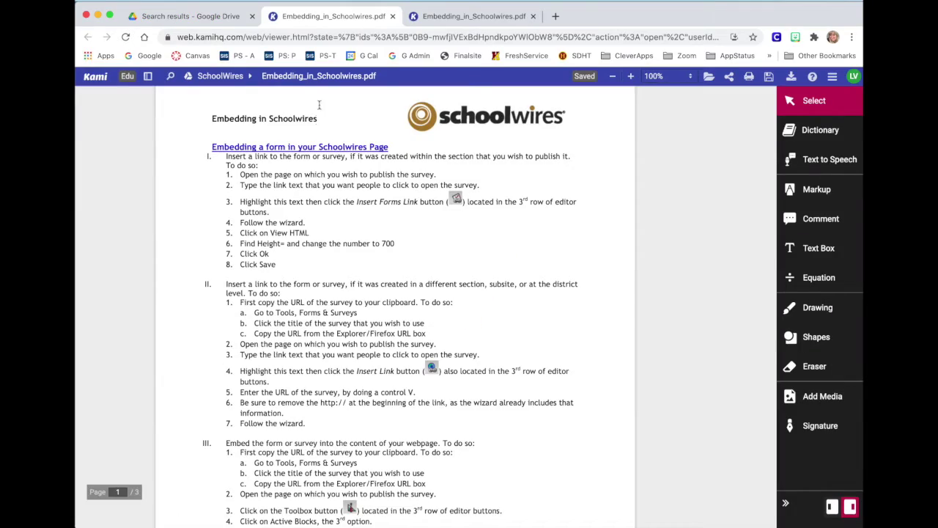
# Look through the PDF's pages and open the document in the Split and Merge tool
pyautogui.scroll(-20, 406, 353)
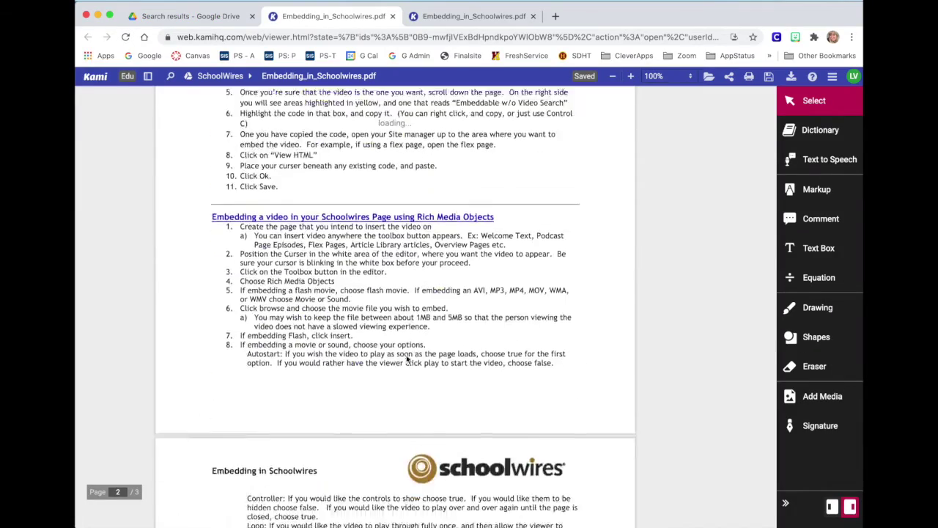
pyautogui.scroll(15, 406, 355)
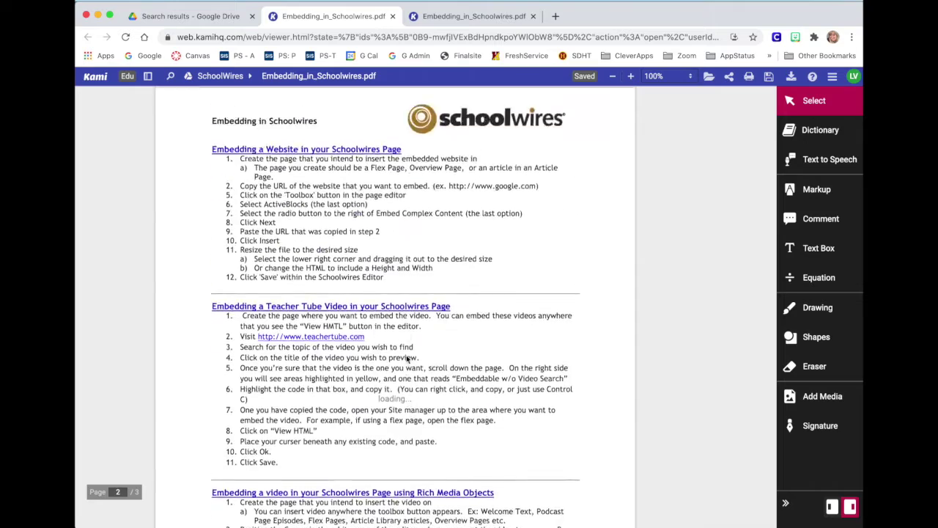
pyautogui.scroll(2, 406, 355)
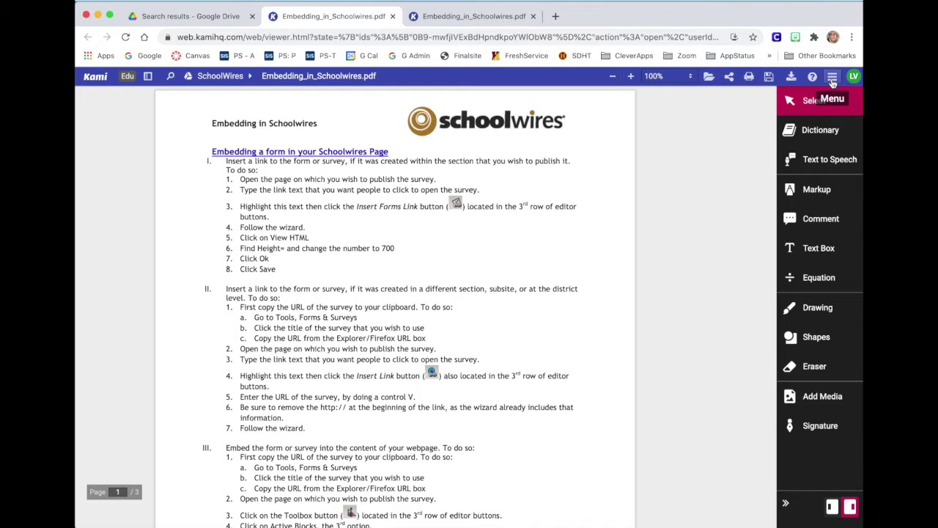
pyautogui.click(833, 79)
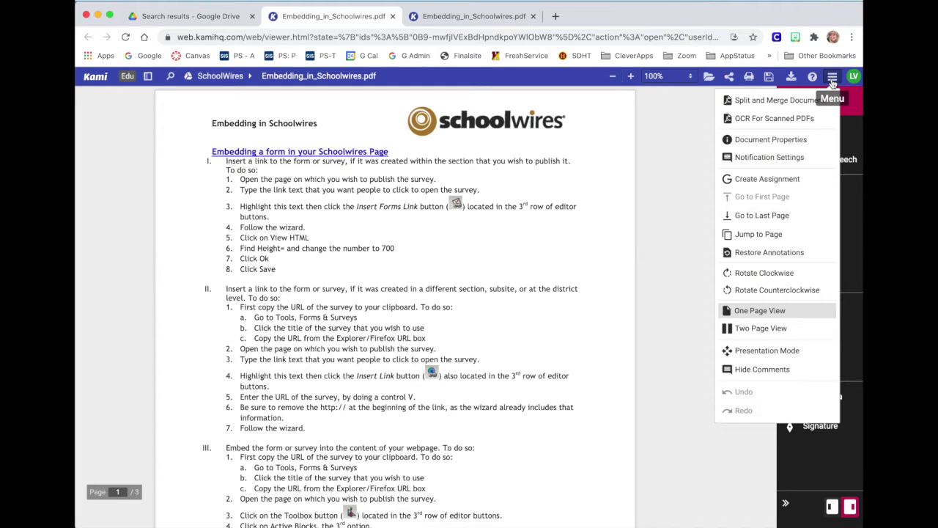
pyautogui.click(783, 102)
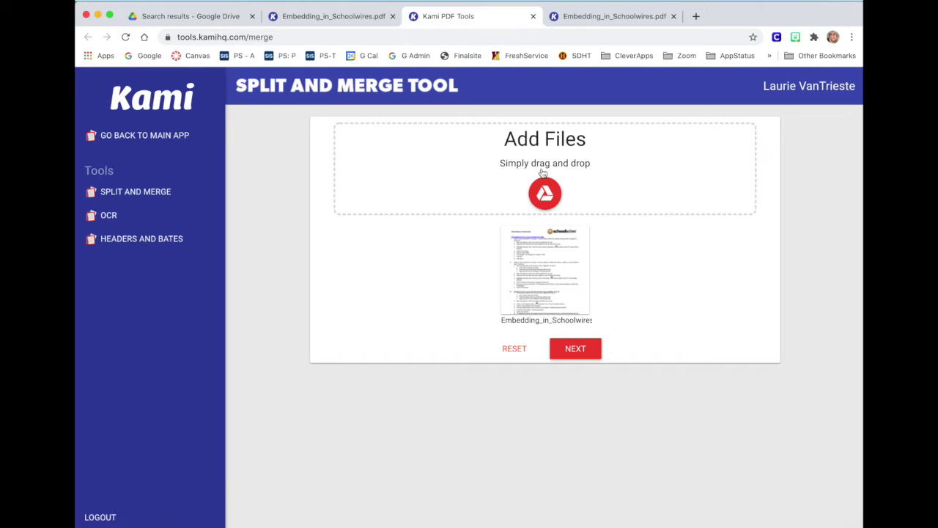
# Add the first Tips and Tricks PDF from Google Drive to the merge files and proceed to the page arrangement
pyautogui.click(549, 203)
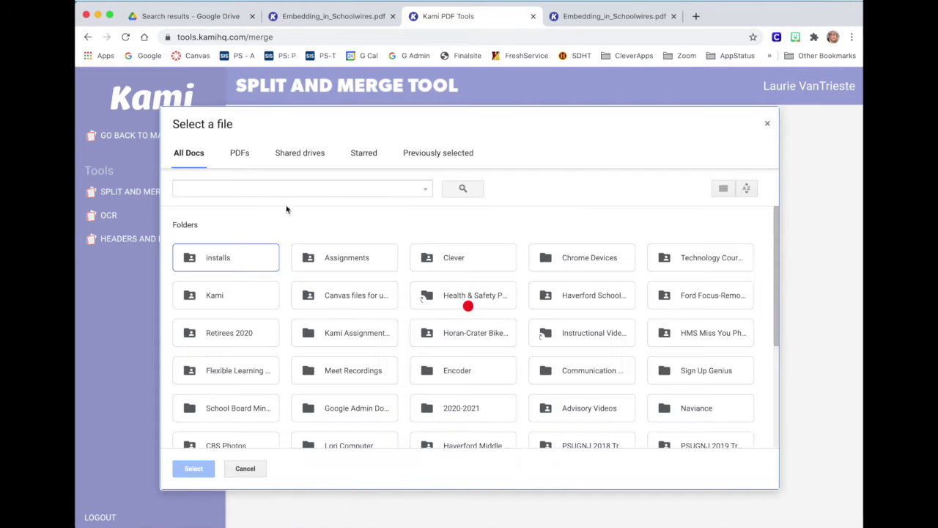
pyautogui.scroll(-15, 491, 277)
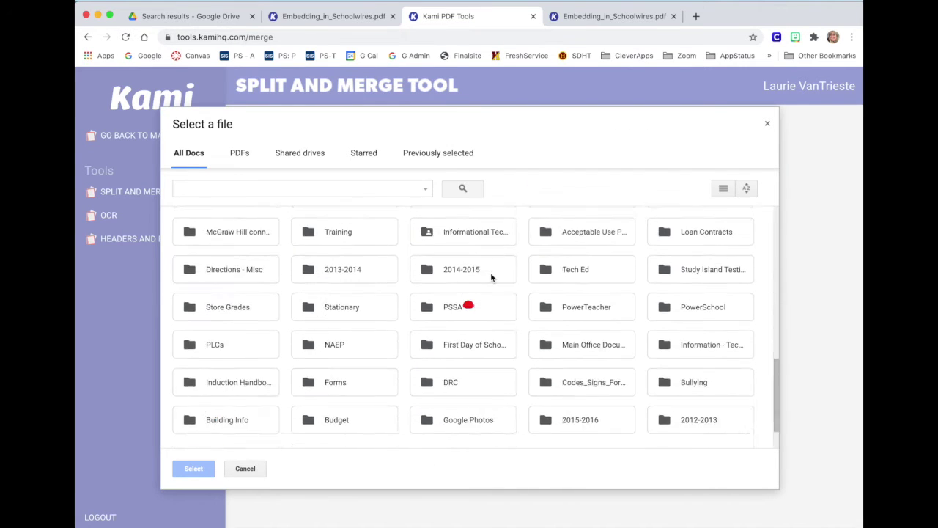
pyautogui.click(238, 155)
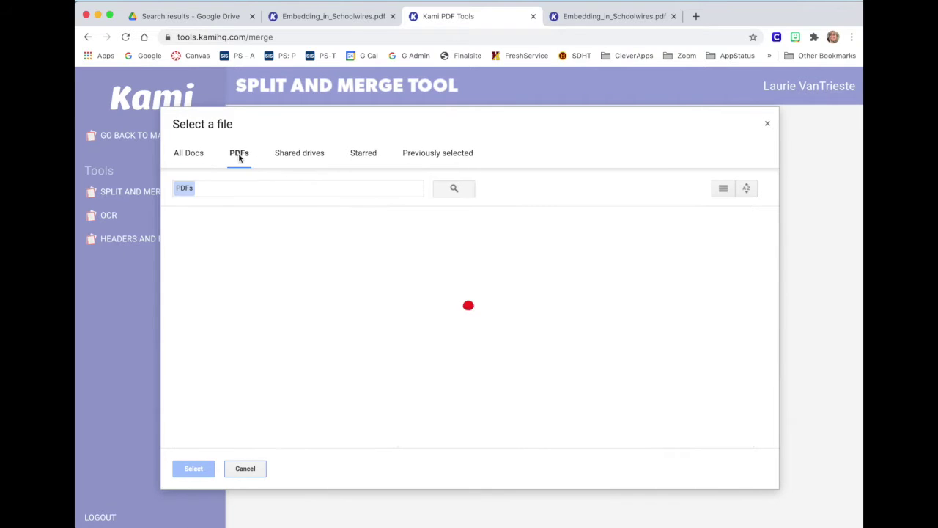
pyautogui.scroll(-10, 498, 335)
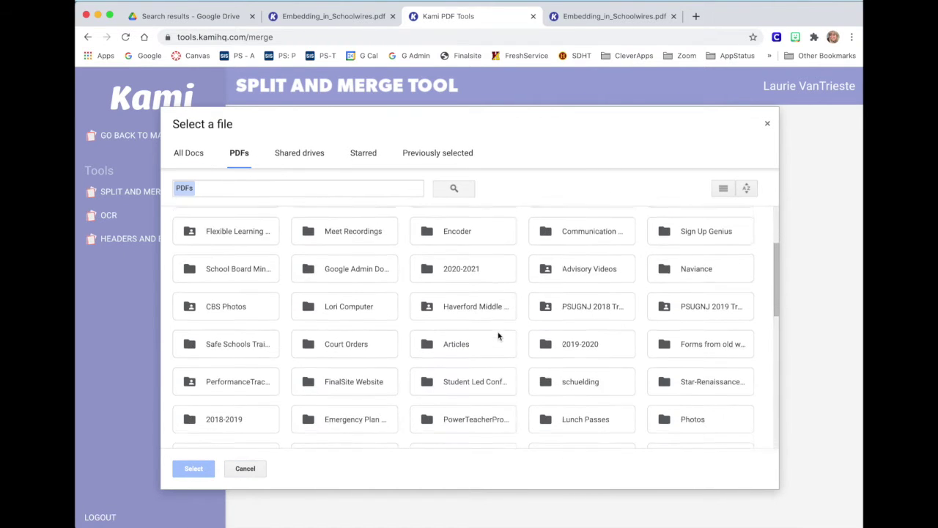
pyautogui.scroll(-10, 499, 336)
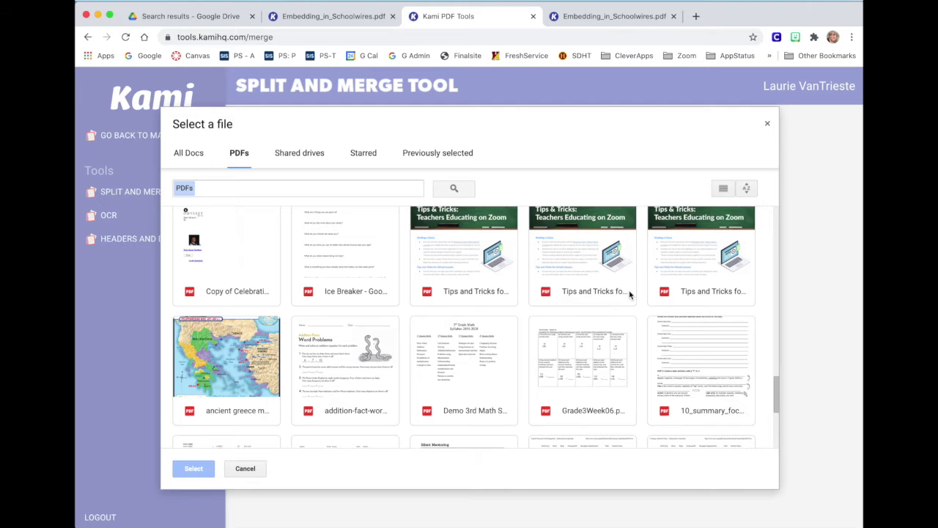
pyautogui.scroll(2, 630, 308)
pyautogui.click(454, 260)
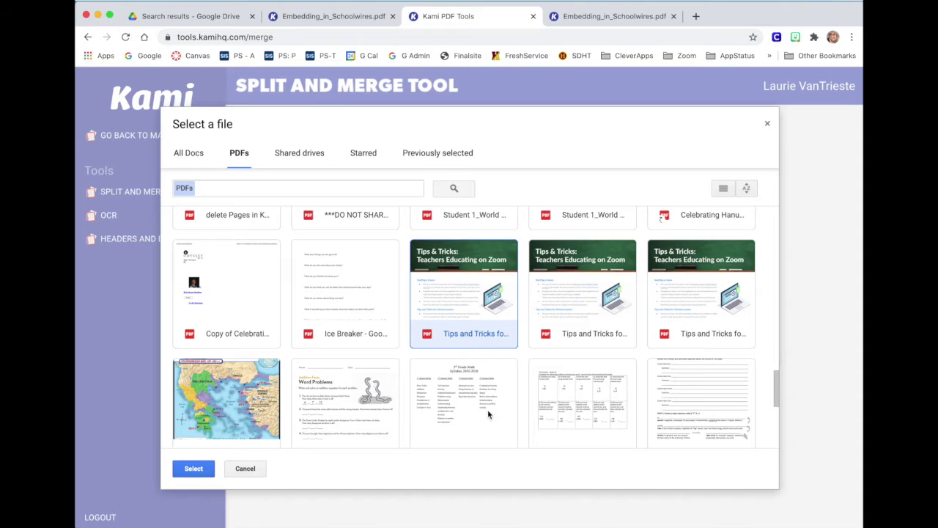
pyautogui.scroll(-1, 597, 389)
pyautogui.click(598, 391)
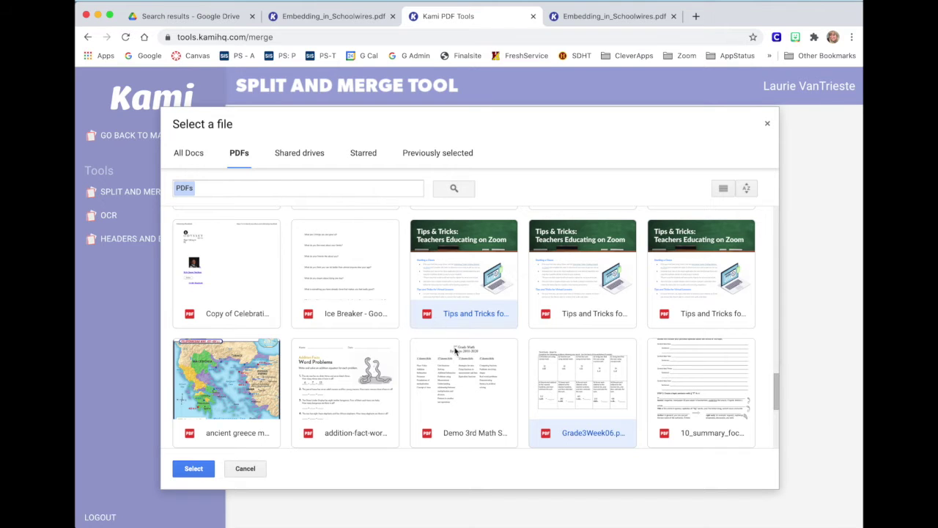
pyautogui.click(545, 395)
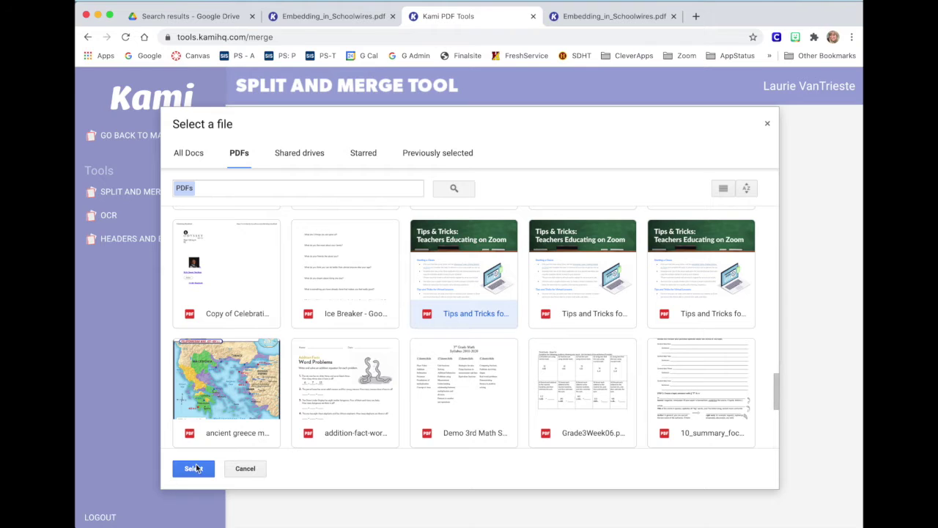
pyautogui.click(195, 468)
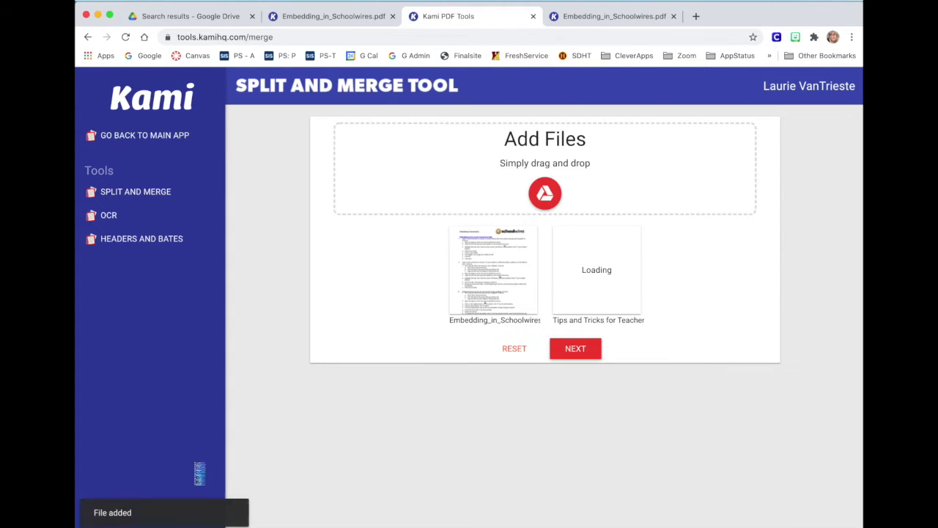
pyautogui.moveTo(549, 300)
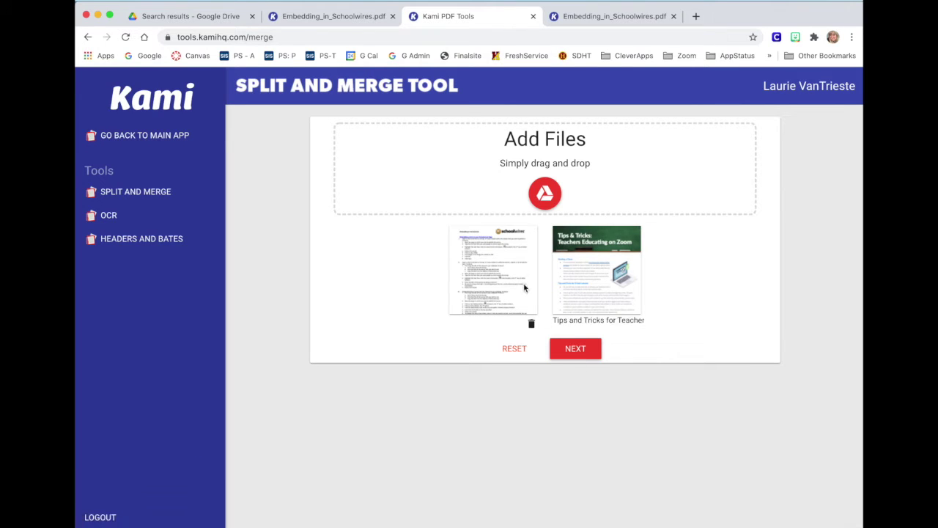
pyautogui.click(582, 356)
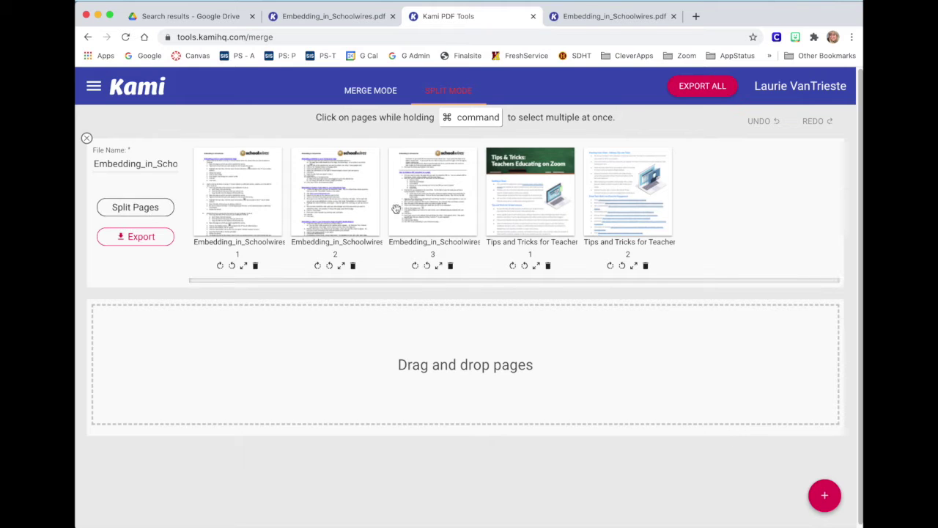
# Try splitting the combined document every 1 page, look over the resulting files, and undo the split
pyautogui.click(117, 212)
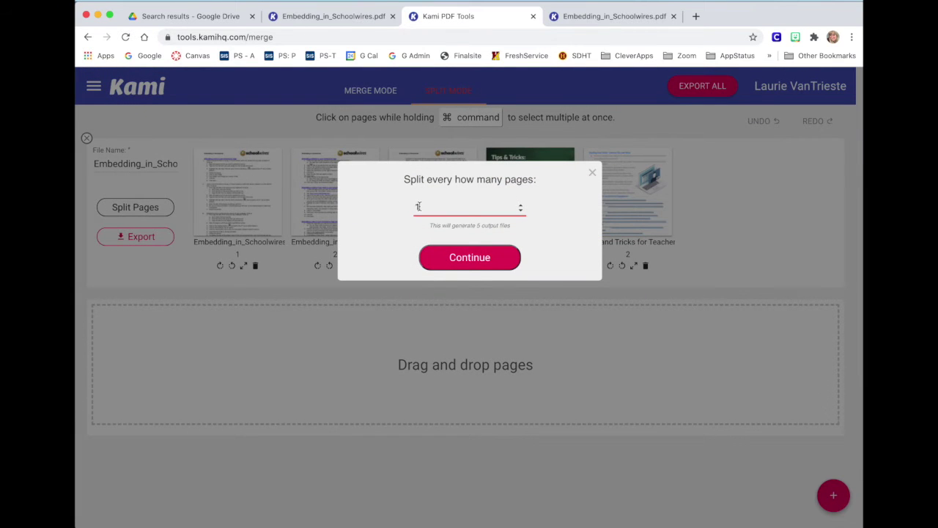
pyautogui.click(492, 263)
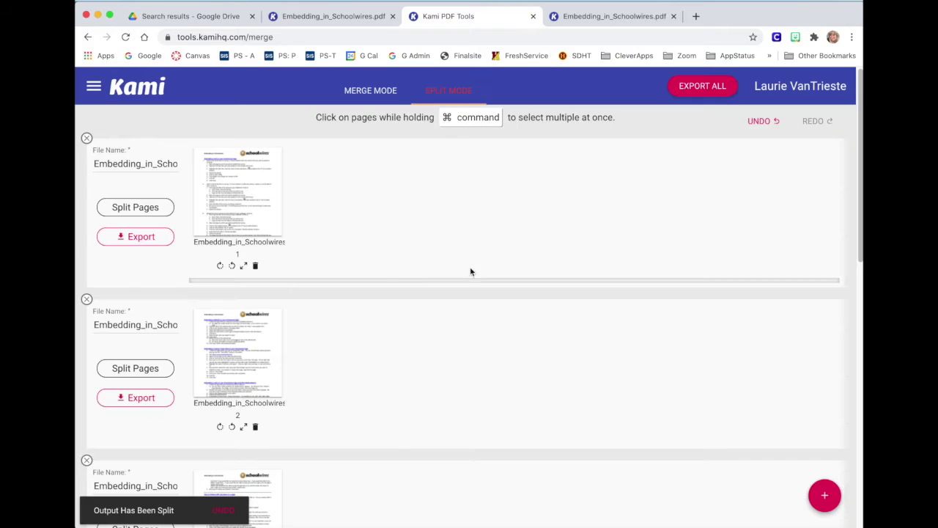
pyautogui.scroll(-10, 330, 211)
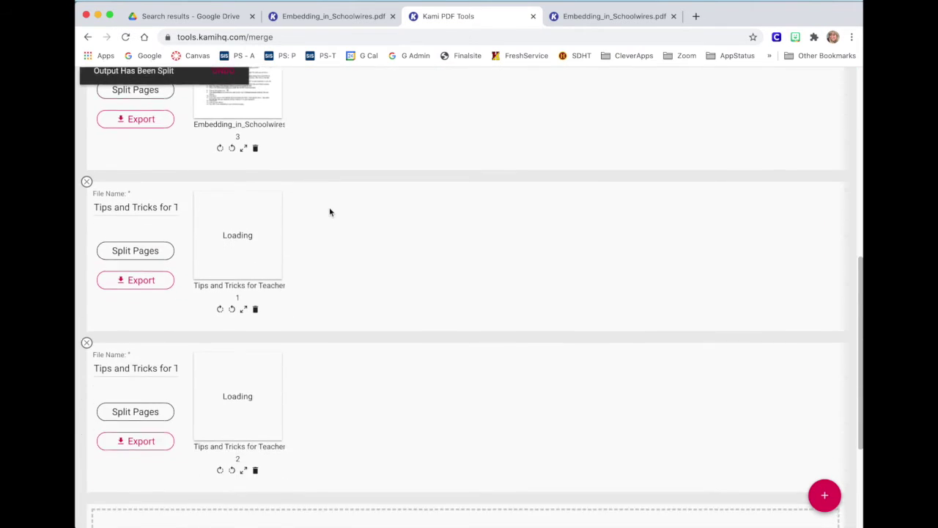
pyautogui.scroll(-4, 330, 212)
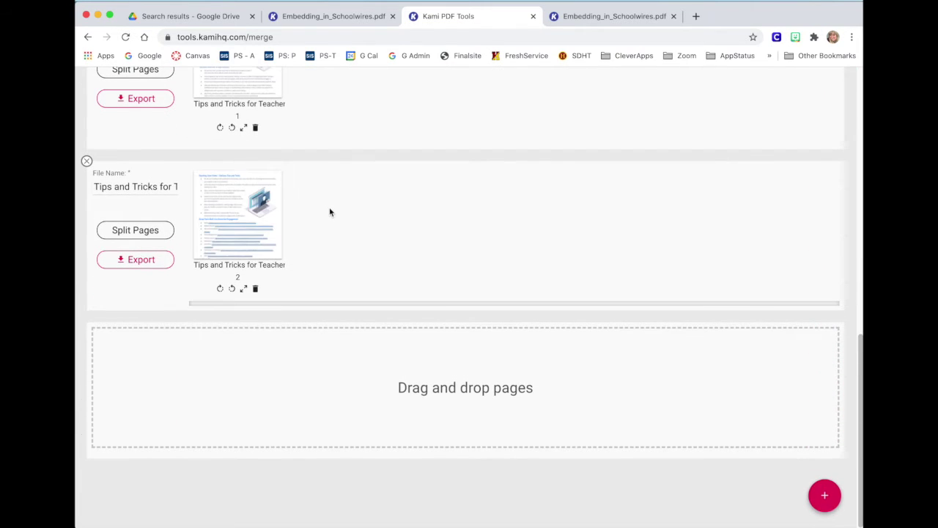
pyautogui.click(760, 123)
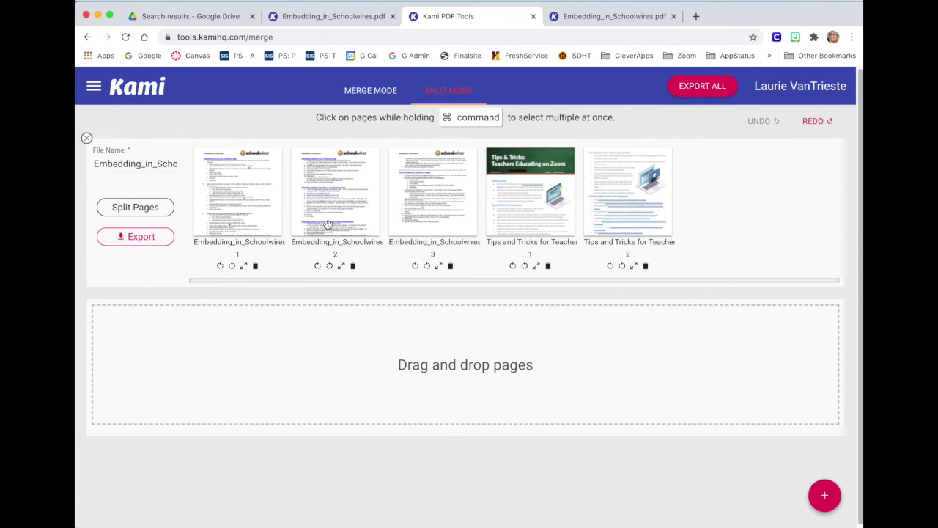
# Repeat the split at every 1 page, review the separate single-page files, and restore the combined document
pyautogui.click(144, 208)
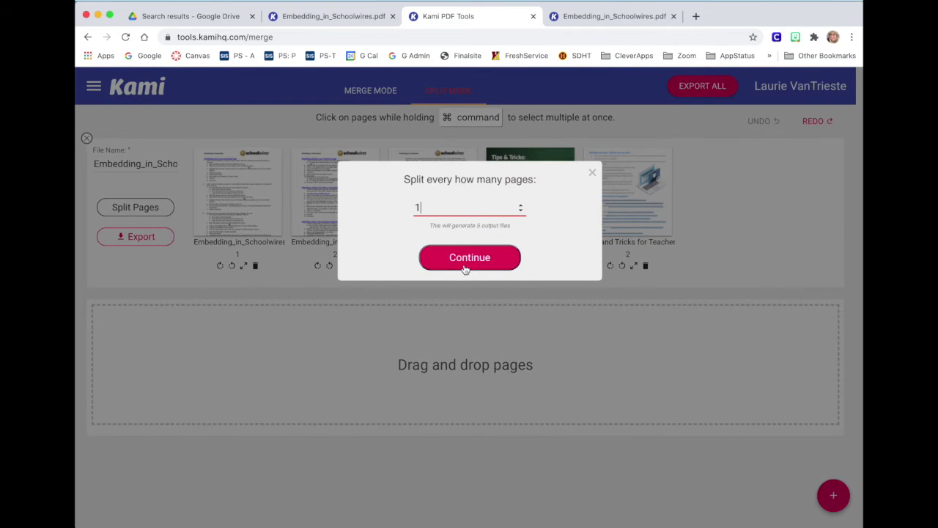
pyautogui.click(466, 265)
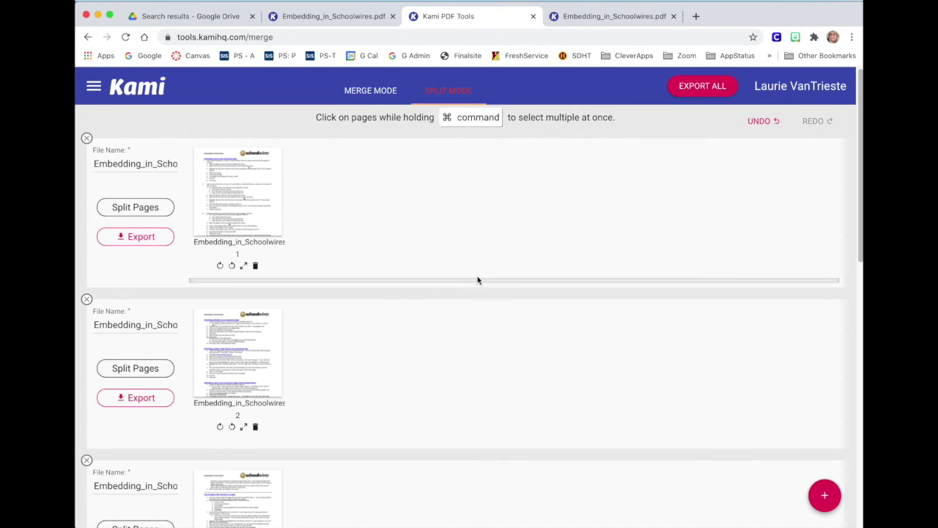
pyautogui.scroll(-7, 479, 279)
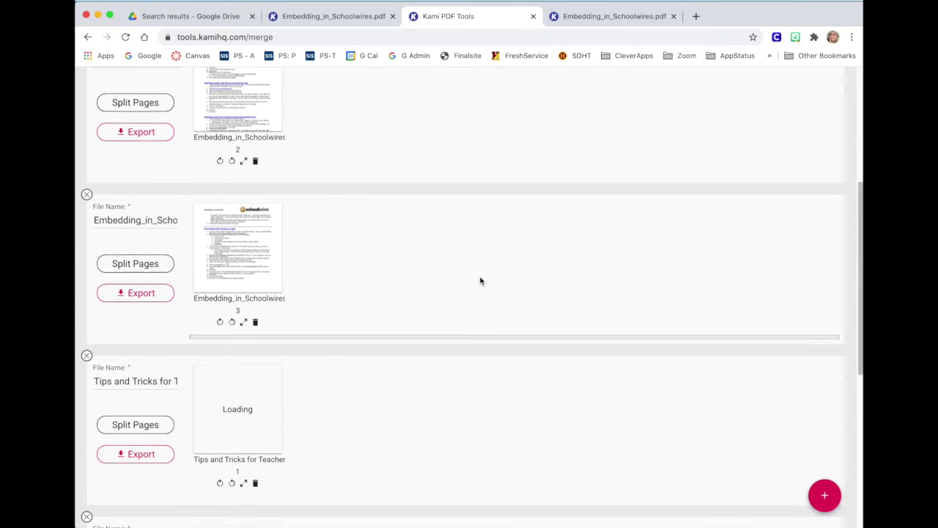
pyautogui.scroll(-5, 480, 281)
pyautogui.scroll(15, 480, 280)
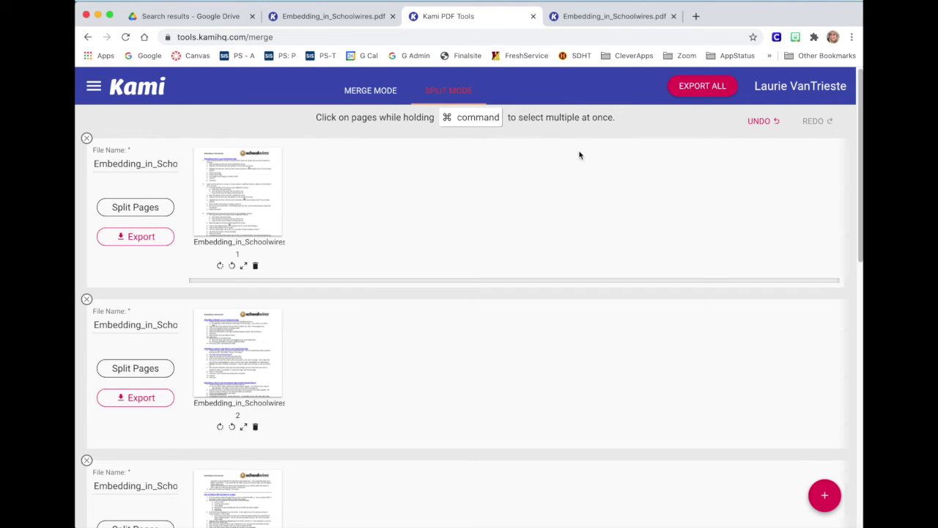
pyautogui.click(763, 123)
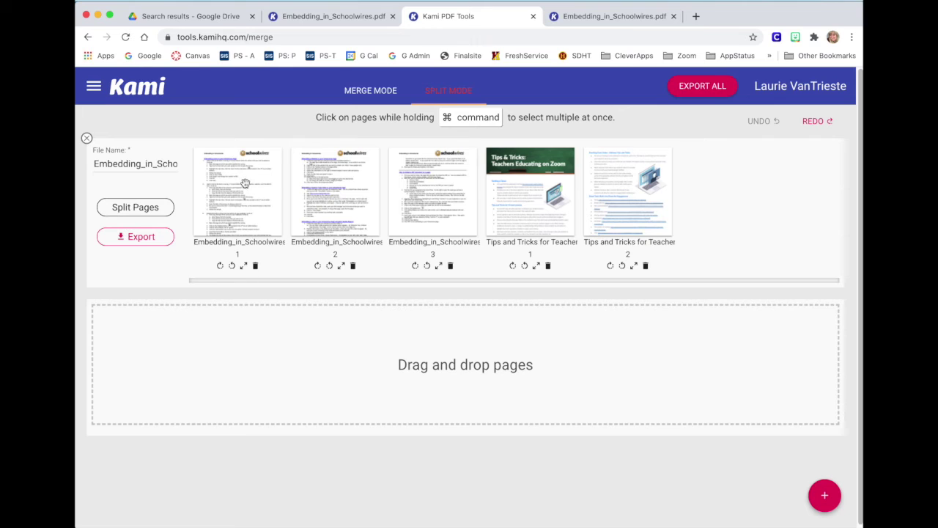
# Delete page 3 of Embedding_in_Schoolwires from the combined document
pyautogui.click(627, 202)
pyautogui.click(429, 187)
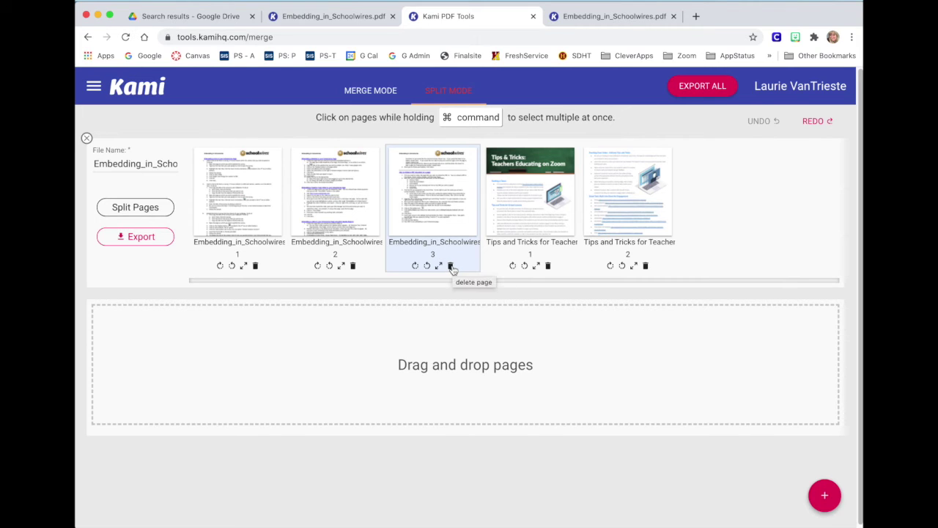
pyautogui.click(450, 266)
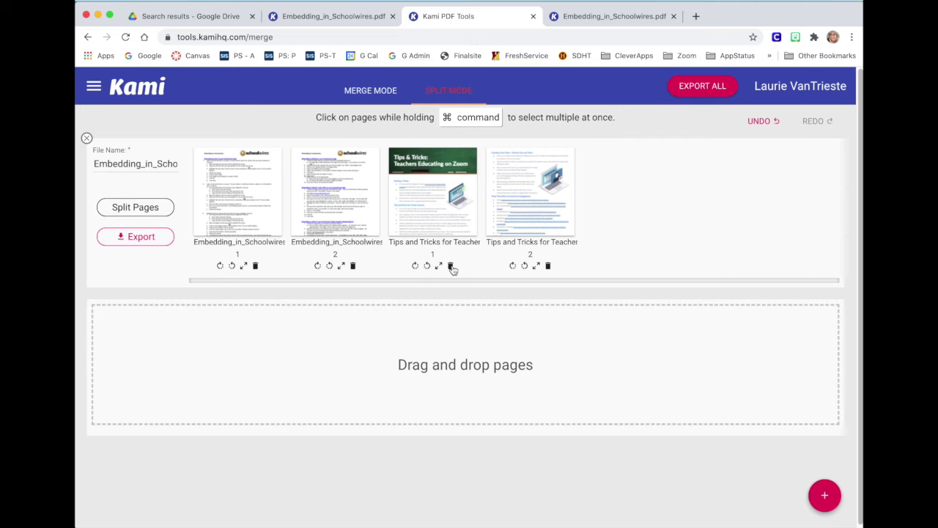
# Move Tips and Tricks pages 1 and 2, in that order, ahead of the Embedding_in_Schoolwires pages
pyautogui.moveTo(421, 182); pyautogui.dragTo(221, 185)
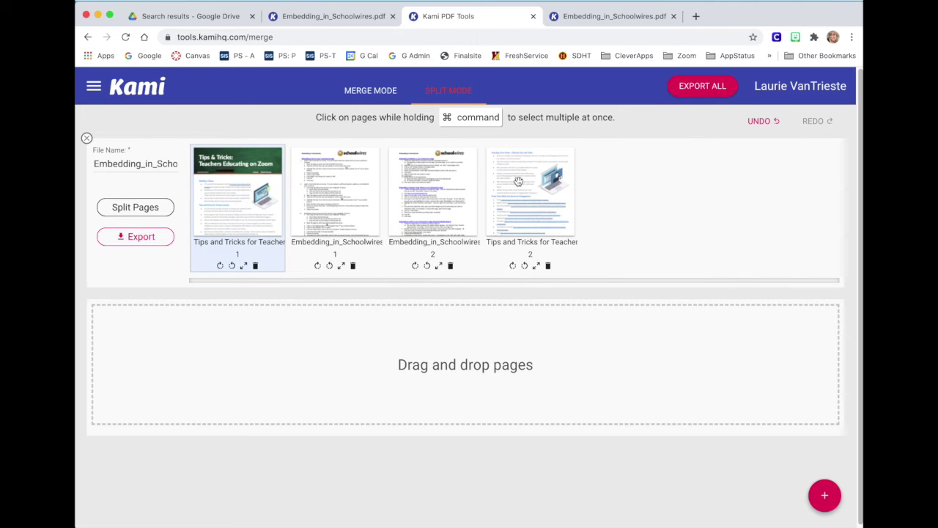
pyautogui.moveTo(544, 185); pyautogui.dragTo(349, 187)
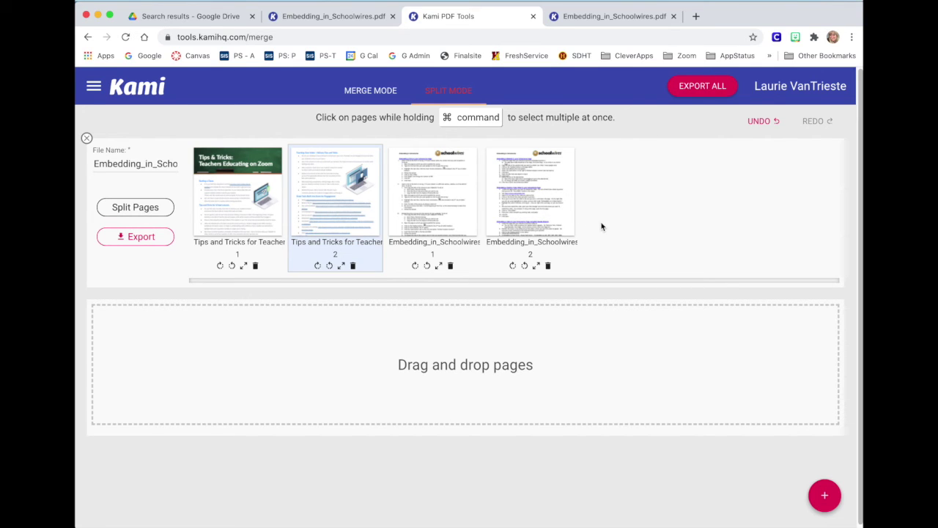
pyautogui.click(654, 219)
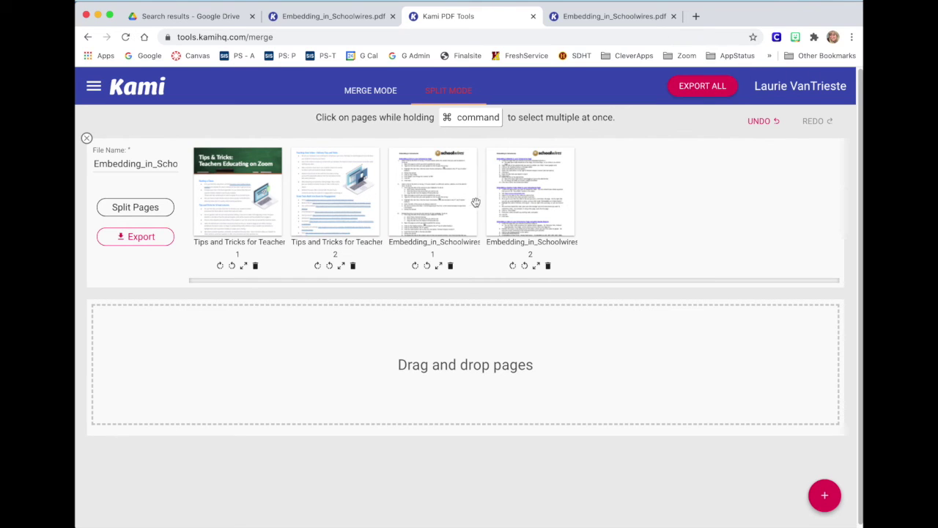
# Export the combined document with the Download Files option and download the resulting PDF
pyautogui.click(708, 88)
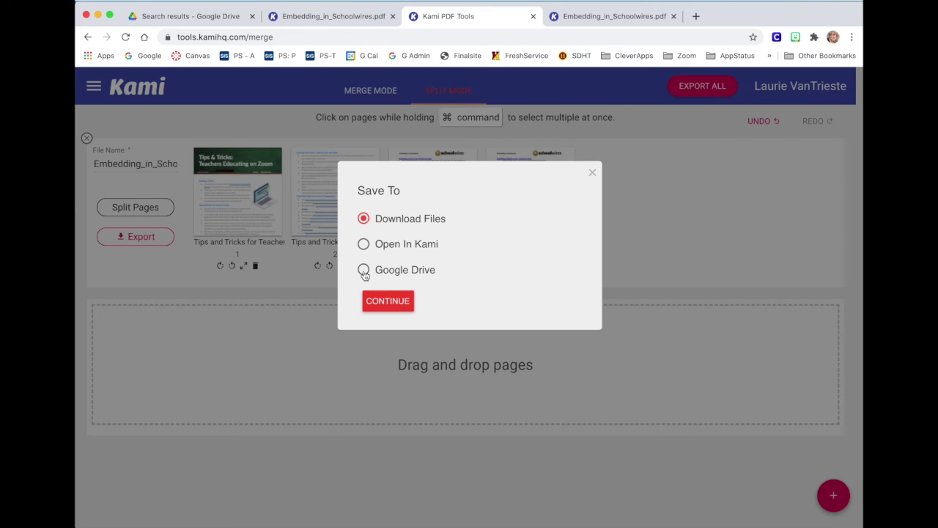
pyautogui.click(396, 302)
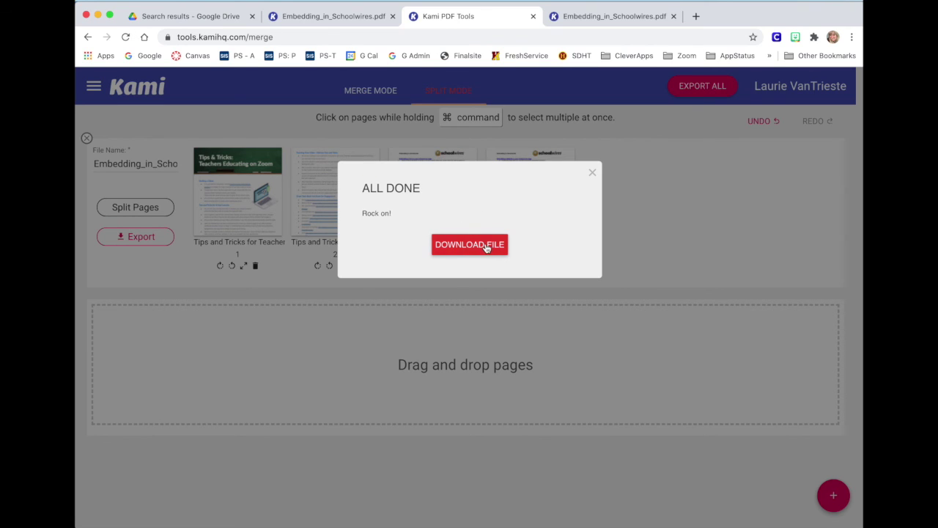
pyautogui.click(485, 247)
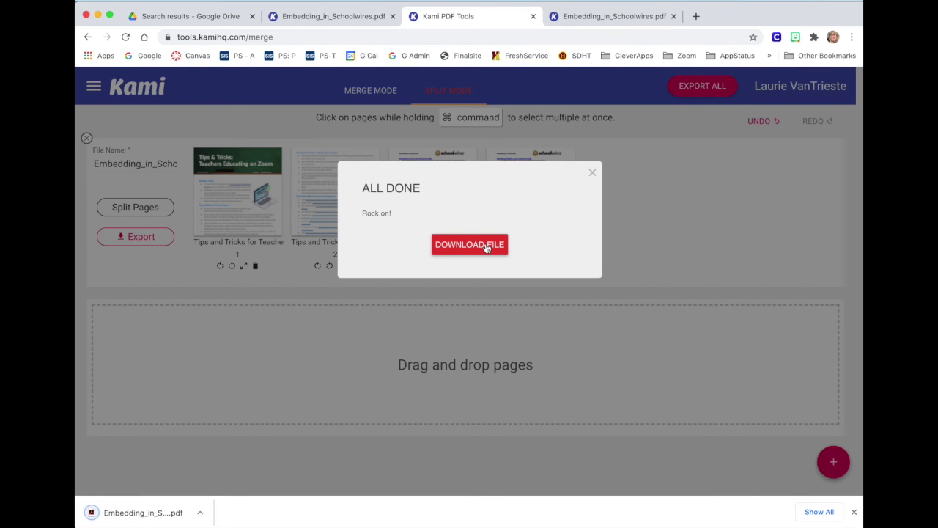
# Open the downloaded Embedding_in_Schoolwires.pdf and look through its pages to check their order, returning to the first page
pyautogui.click(139, 512)
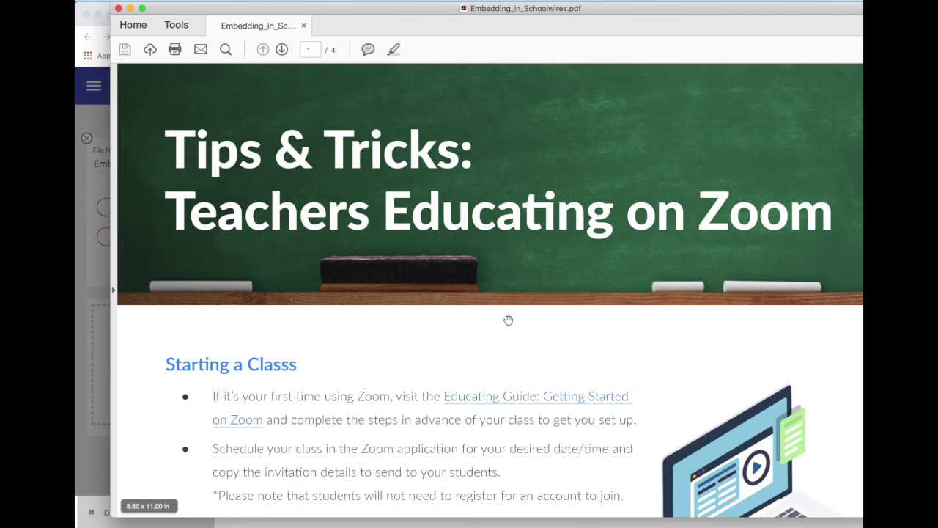
pyautogui.scroll(-15, 508, 320)
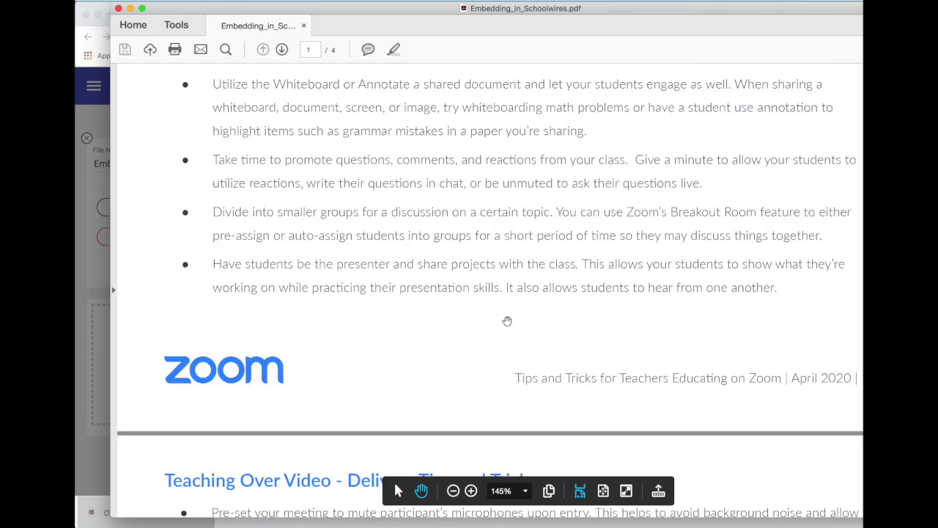
pyautogui.scroll(-15, 507, 320)
pyautogui.scroll(-15, 507, 321)
pyautogui.scroll(-15, 506, 320)
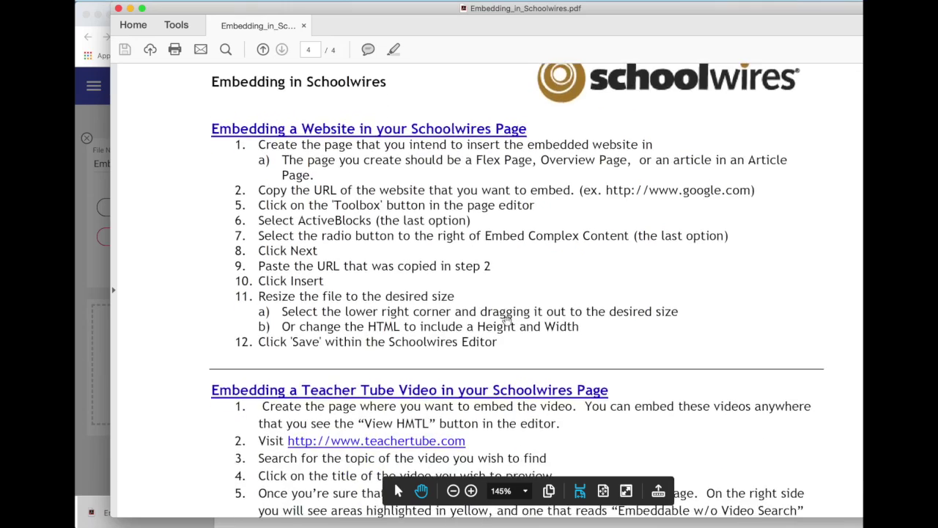
pyautogui.scroll(20, 507, 320)
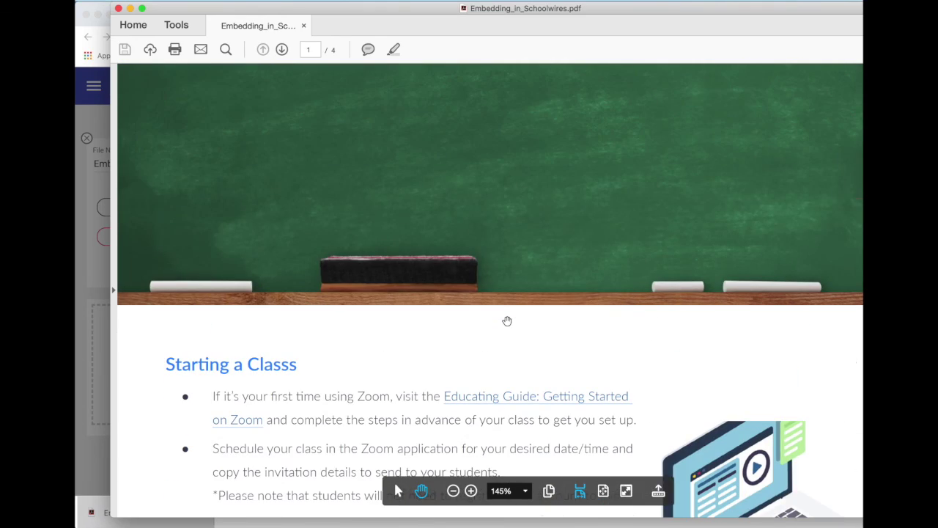